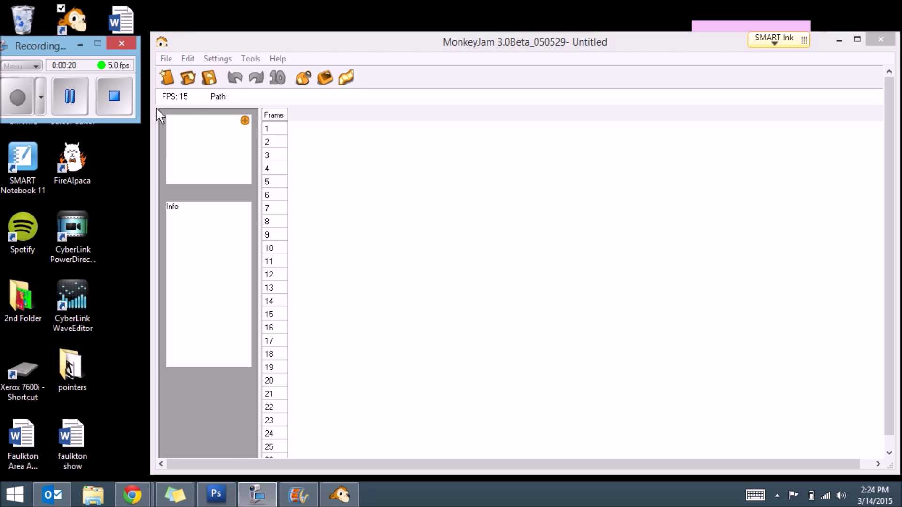
# Start a new Xsheet, accept the Layer 1 properties, and open Settings > Preferences
pyautogui.click(166, 59)
pyautogui.click(153, 75)
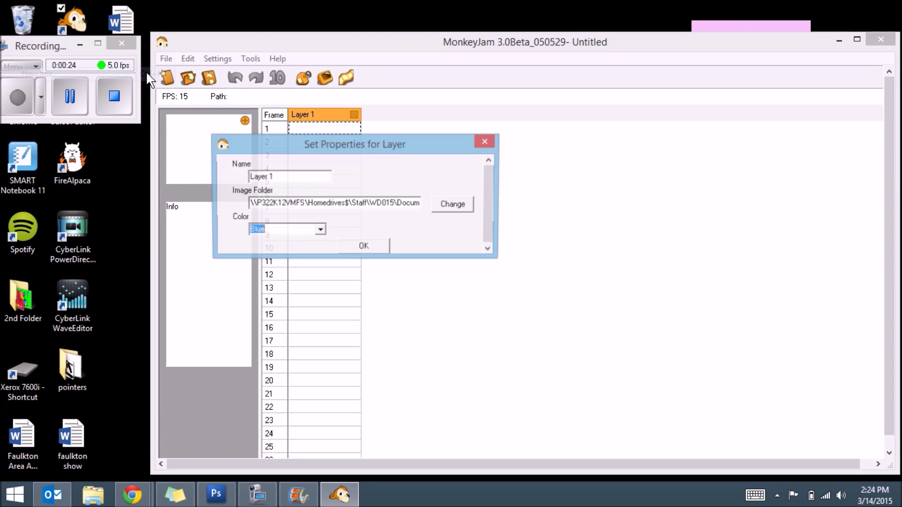
pyautogui.click(373, 248)
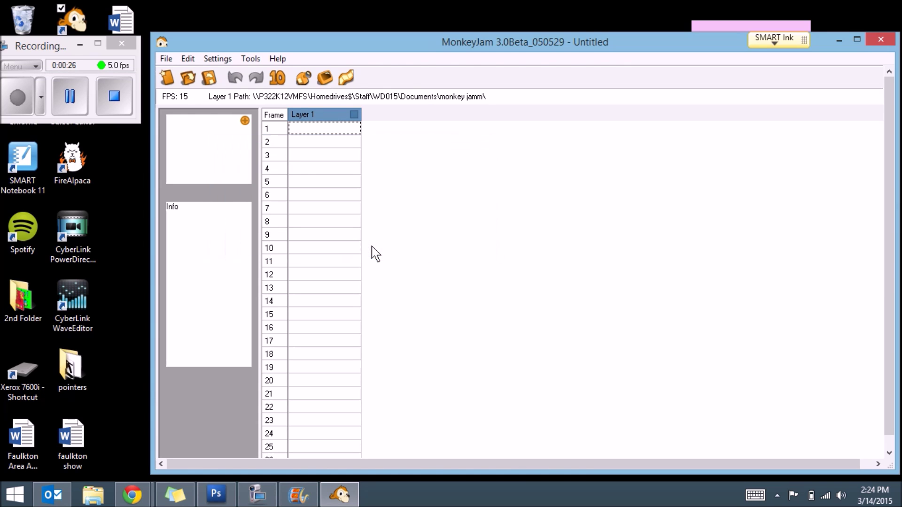
pyautogui.click(217, 58)
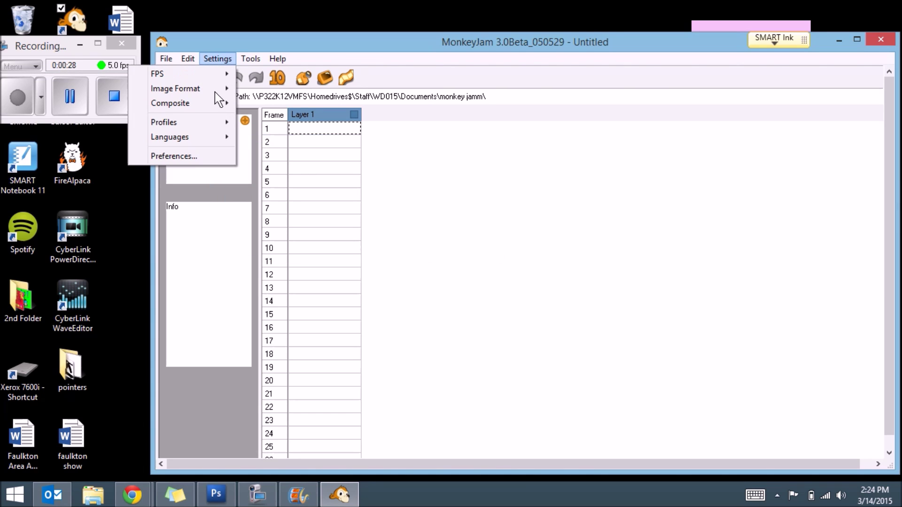
pyautogui.click(174, 156)
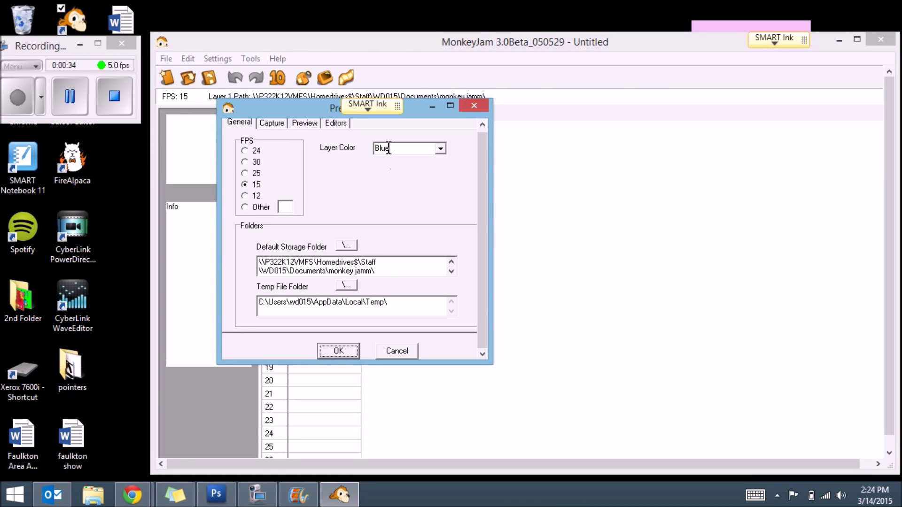
# Set the default storage folder to Documents > monkey jamm, cancelling a stray new folder
pyautogui.click(348, 245)
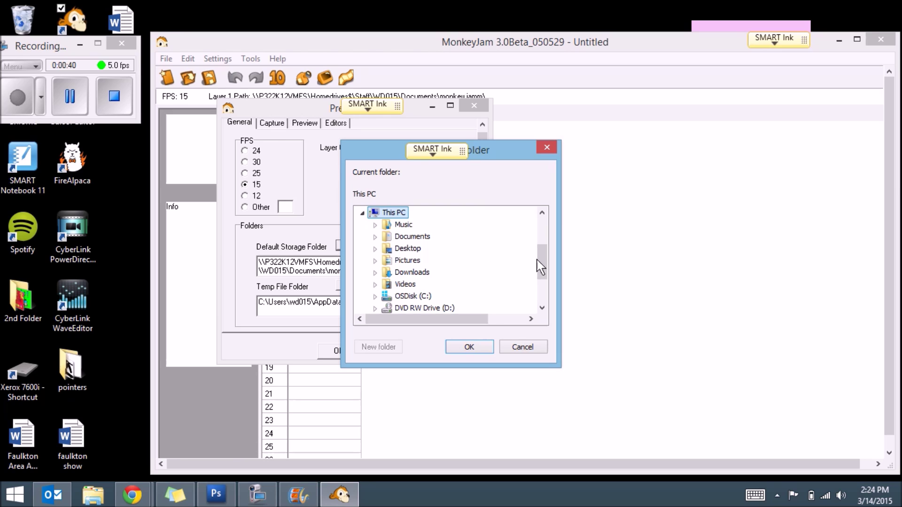
pyautogui.moveTo(544, 267); pyautogui.dragTo(544, 270)
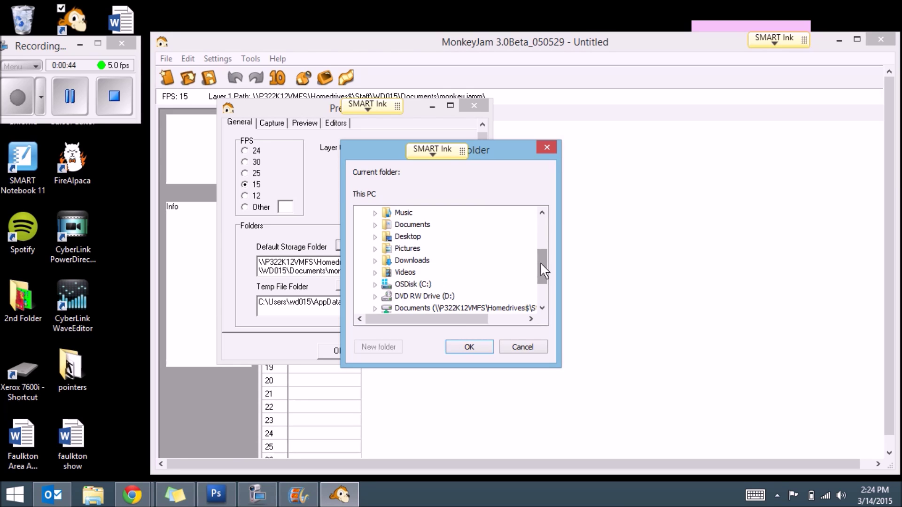
pyautogui.moveTo(543, 271)
pyautogui.mouseDown()
pyautogui.moveTo(540, 282)
pyautogui.moveTo(541, 265)
pyautogui.mouseUp()
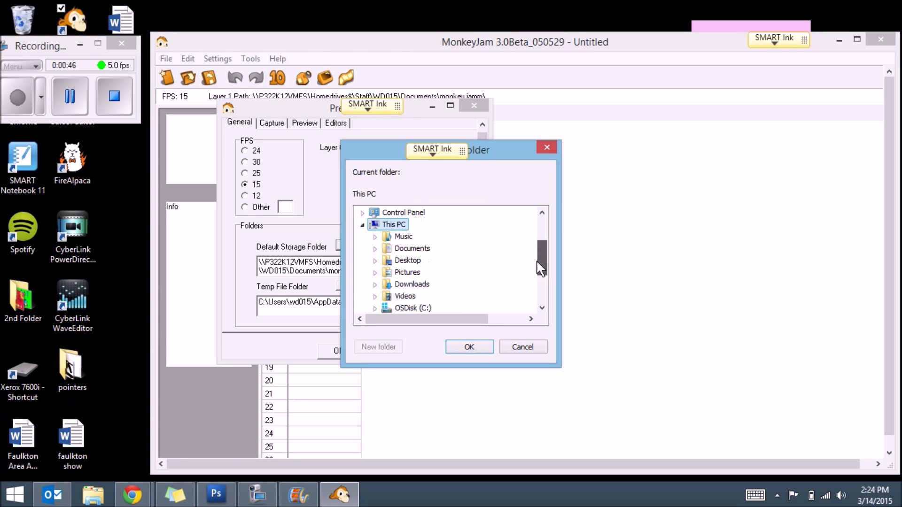
pyautogui.click(412, 248)
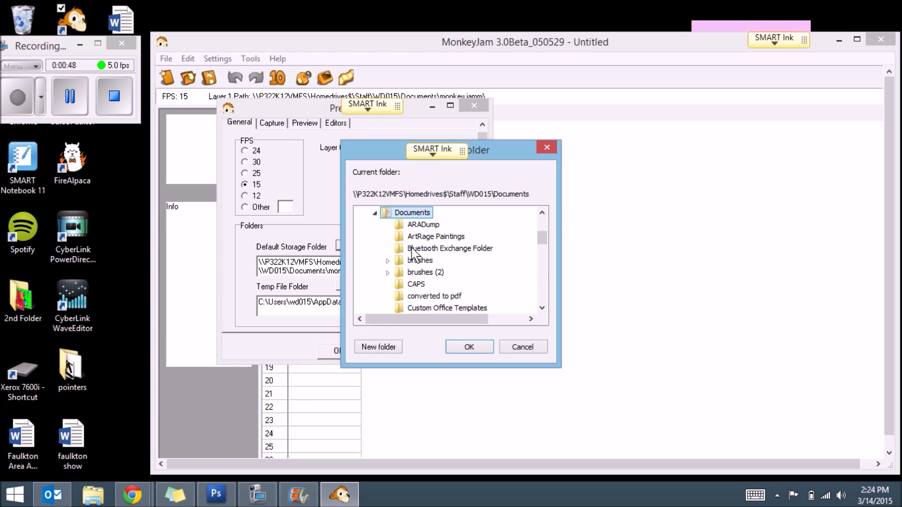
pyautogui.click(378, 347)
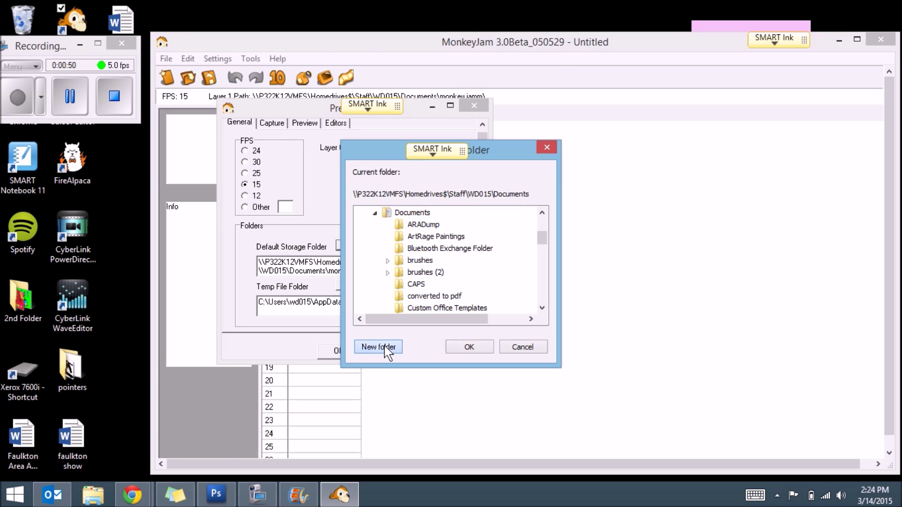
pyautogui.write('fasdga')
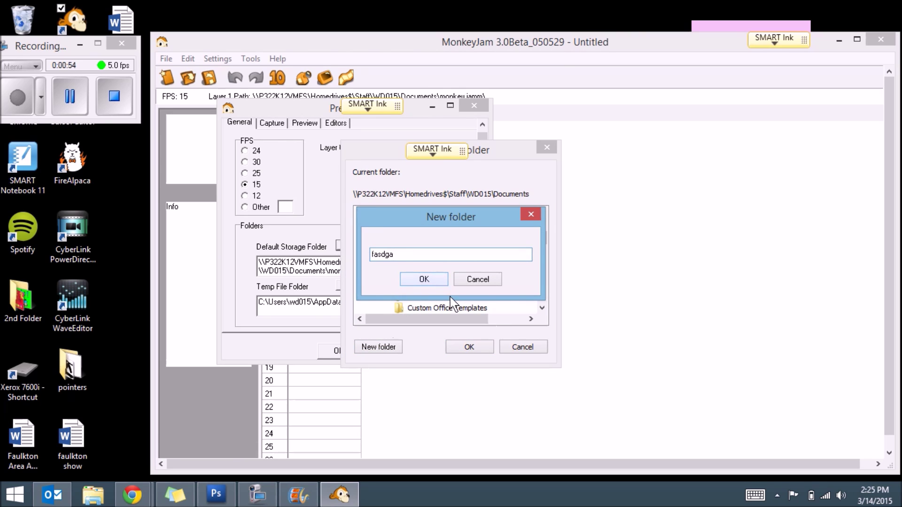
pyautogui.click(478, 279)
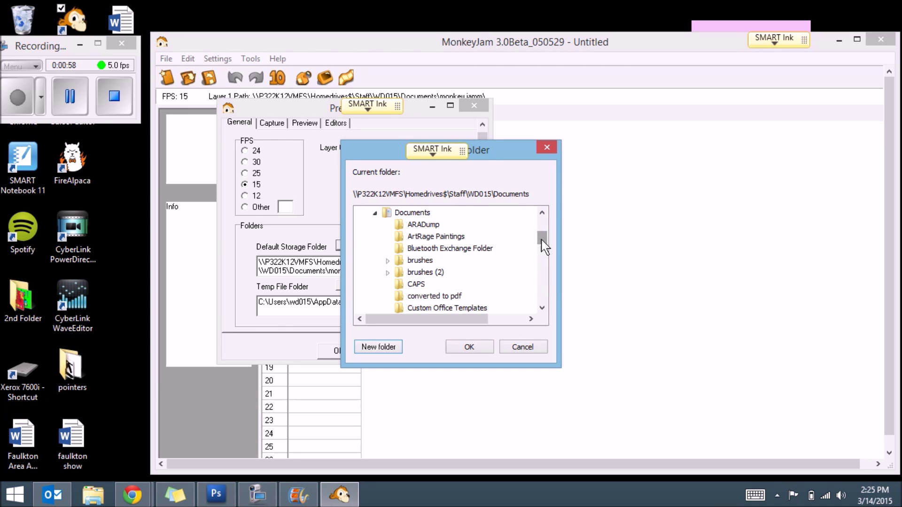
pyautogui.moveTo(541, 237); pyautogui.dragTo(543, 259)
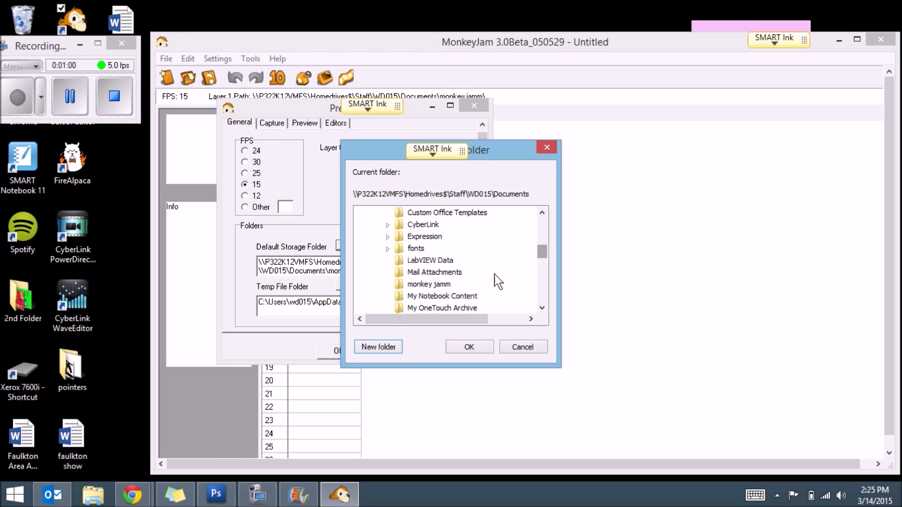
pyautogui.click(445, 285)
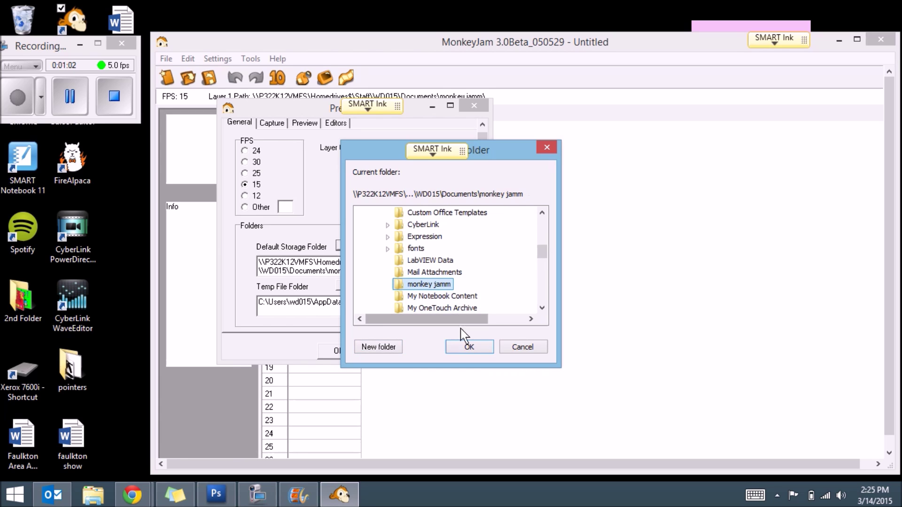
pyautogui.click(469, 348)
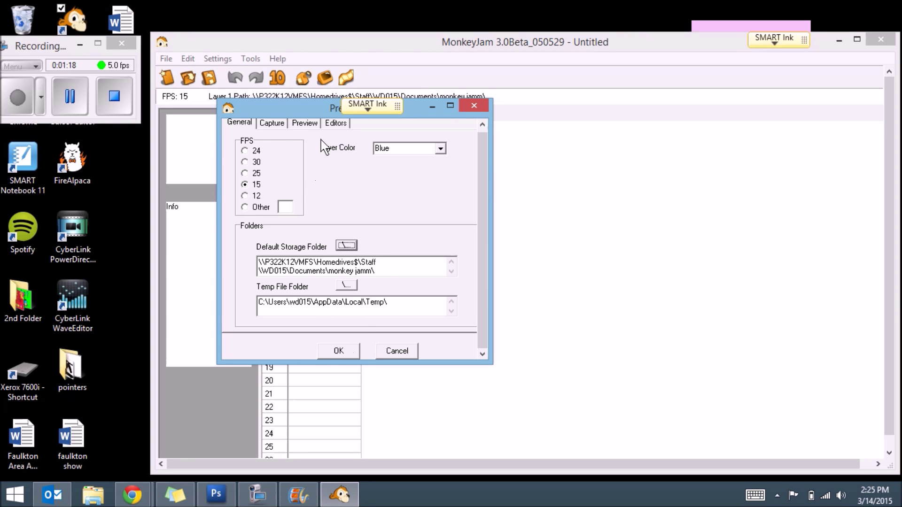
# Set Image Hold to 1 on the Capture tab and save the preferences
pyautogui.click(280, 125)
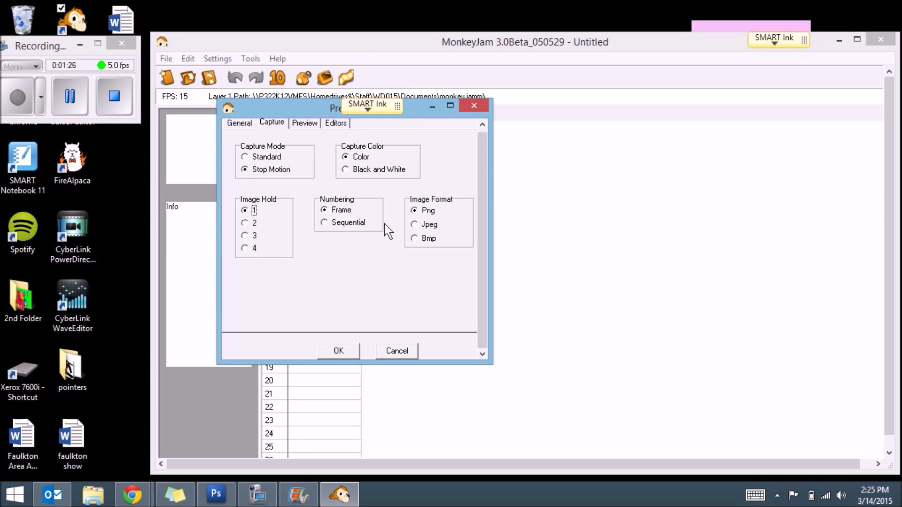
pyautogui.click(348, 354)
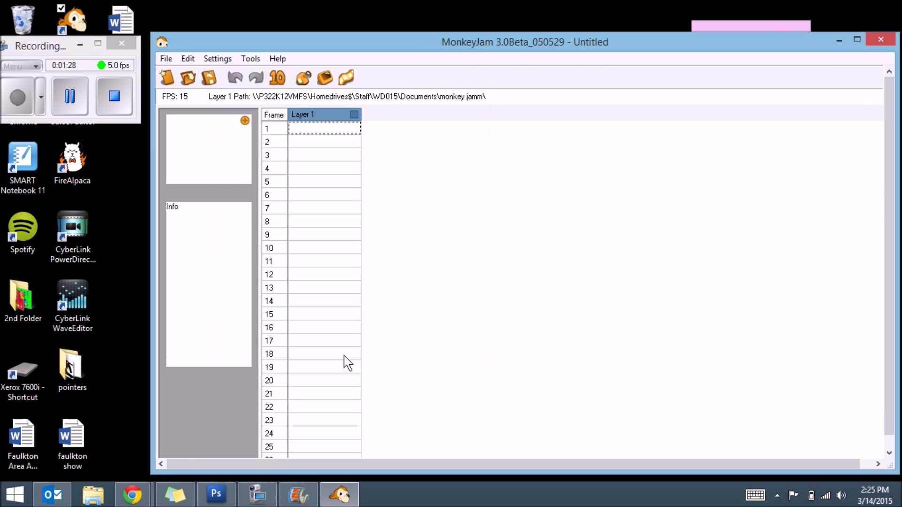
# Open stop-motion capture with USB Camera (WDM) at 640x480 and reposition the window
pyautogui.click(305, 80)
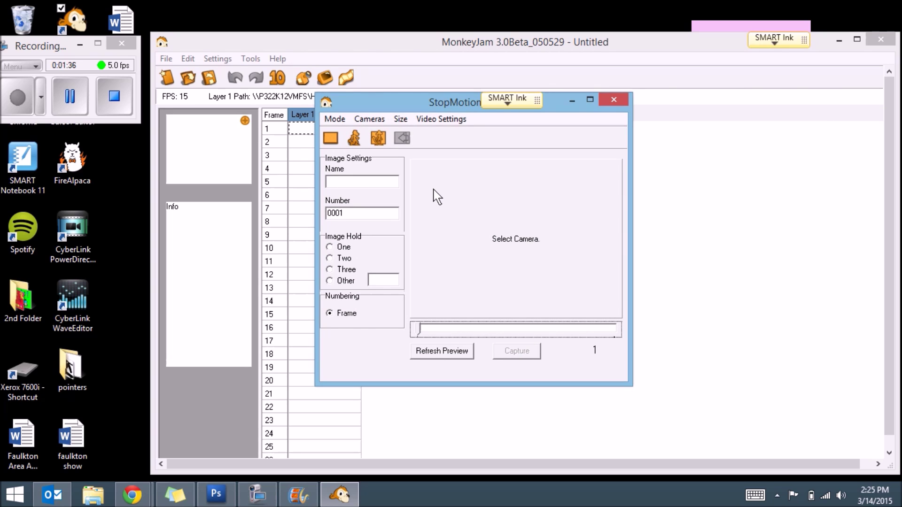
pyautogui.click(371, 121)
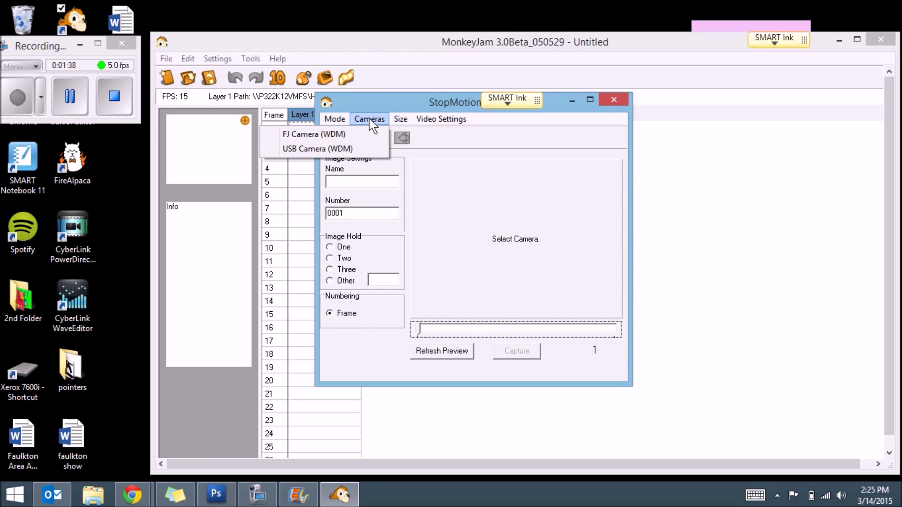
pyautogui.click(337, 149)
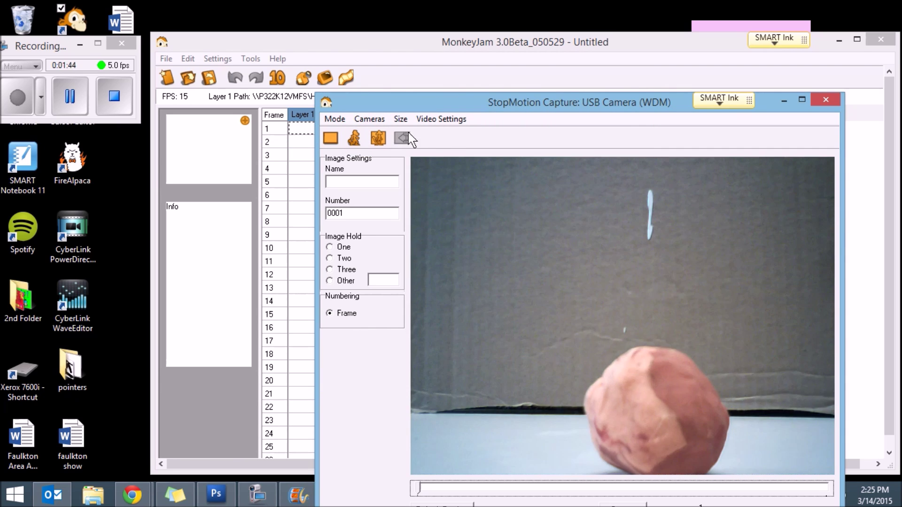
pyautogui.click(400, 119)
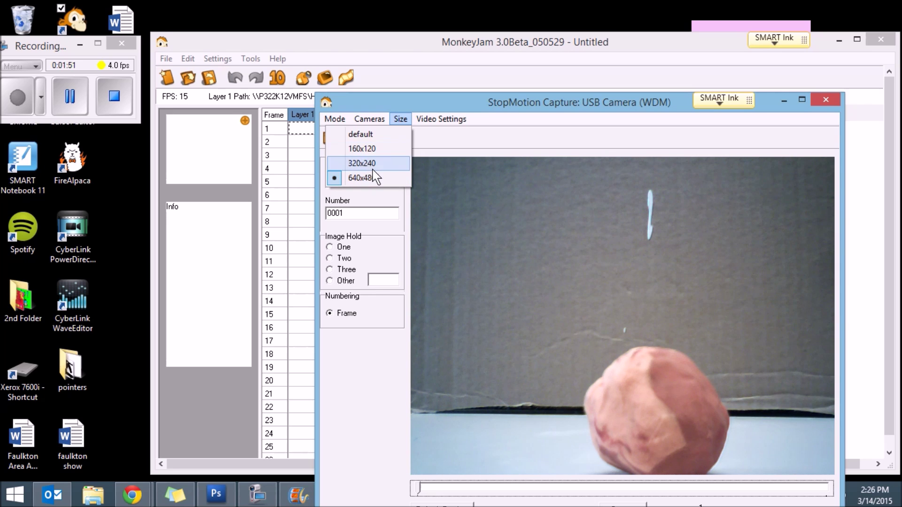
pyautogui.click(463, 138)
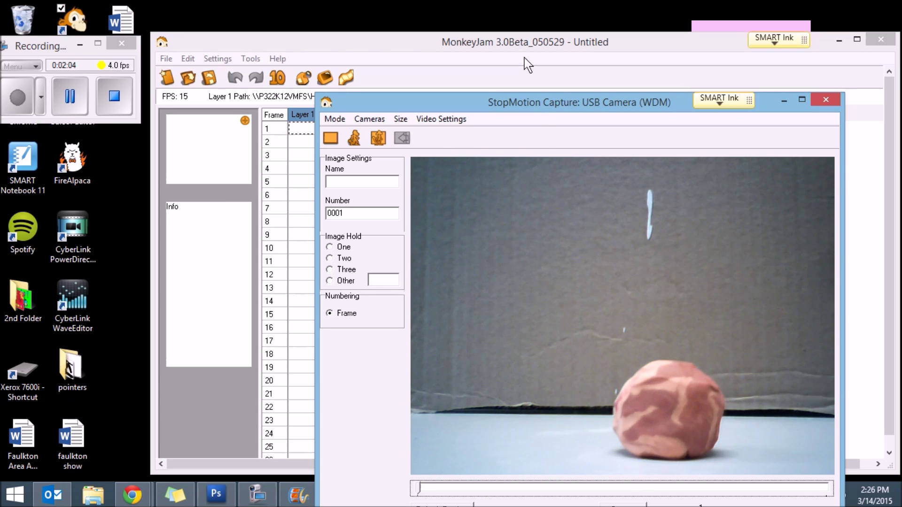
pyautogui.moveTo(545, 108); pyautogui.dragTo(518, 55)
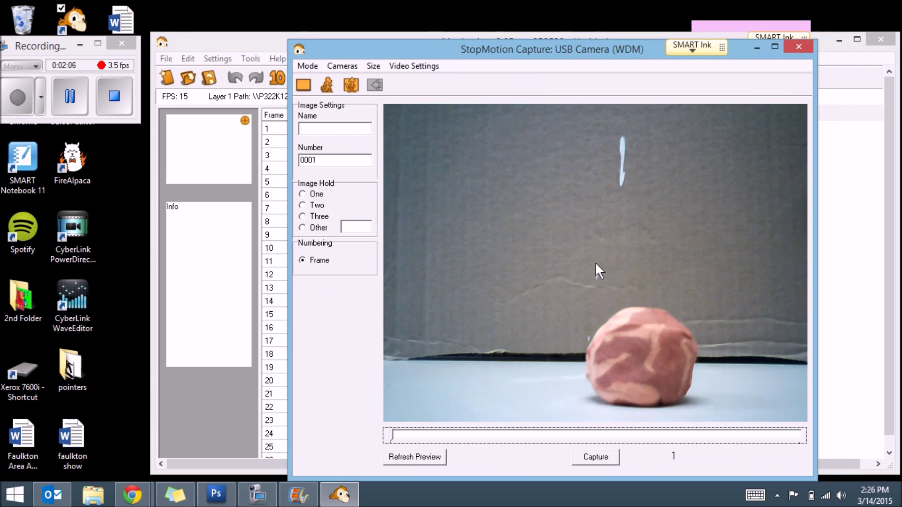
# Capture frames 1–7 of the clay ball, overwriting existing images when prompted
pyautogui.click(596, 458)
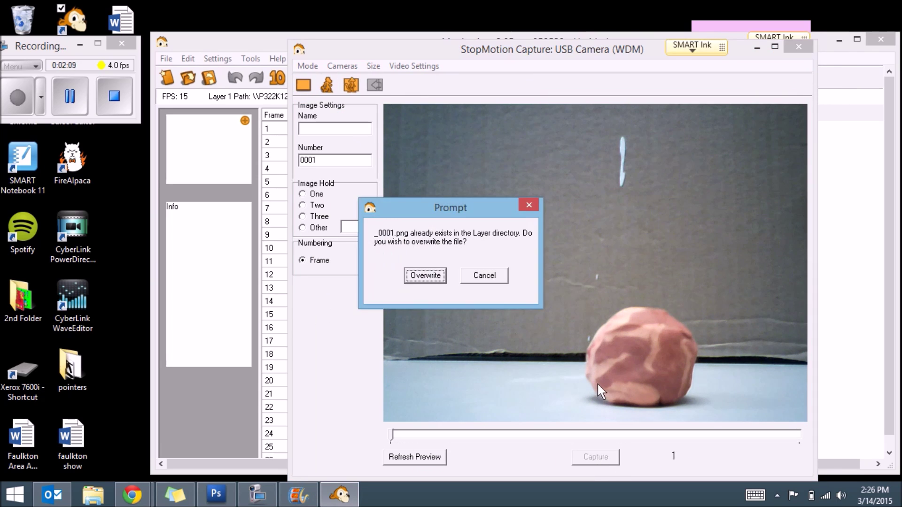
pyautogui.click(436, 275)
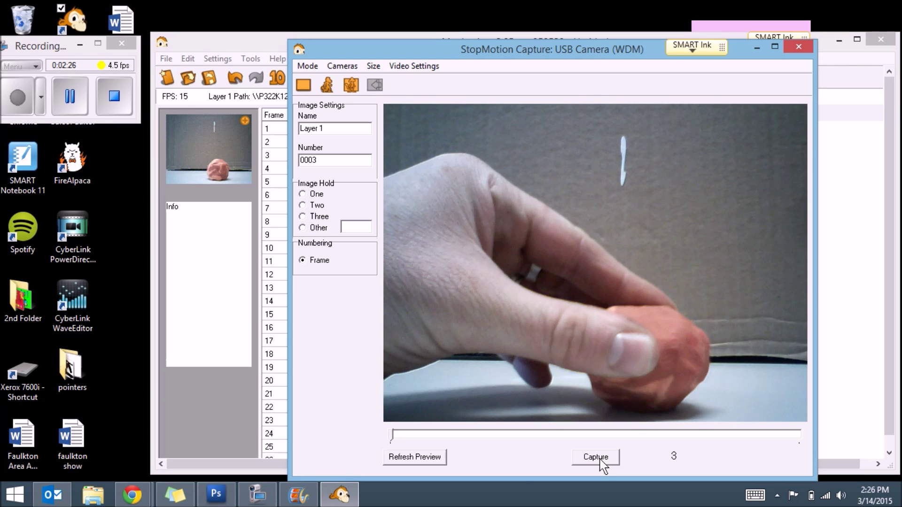
pyautogui.click(601, 461)
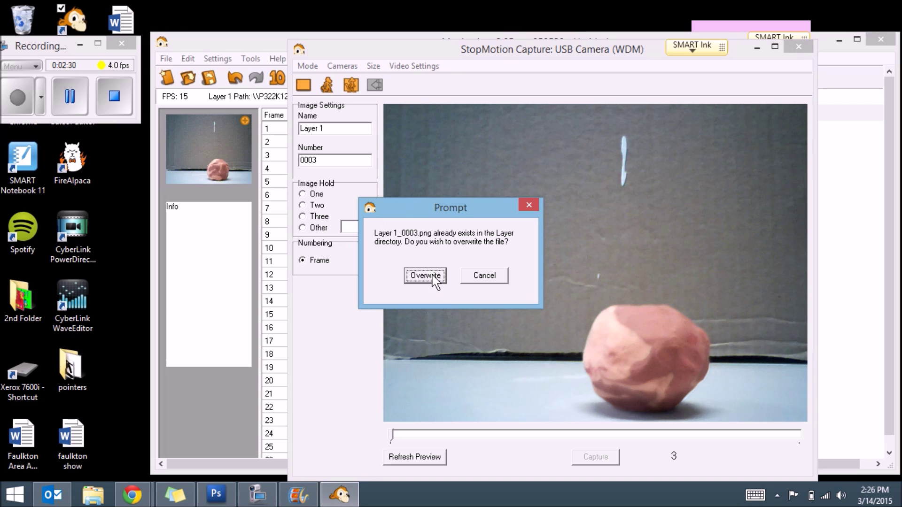
pyautogui.click(432, 274)
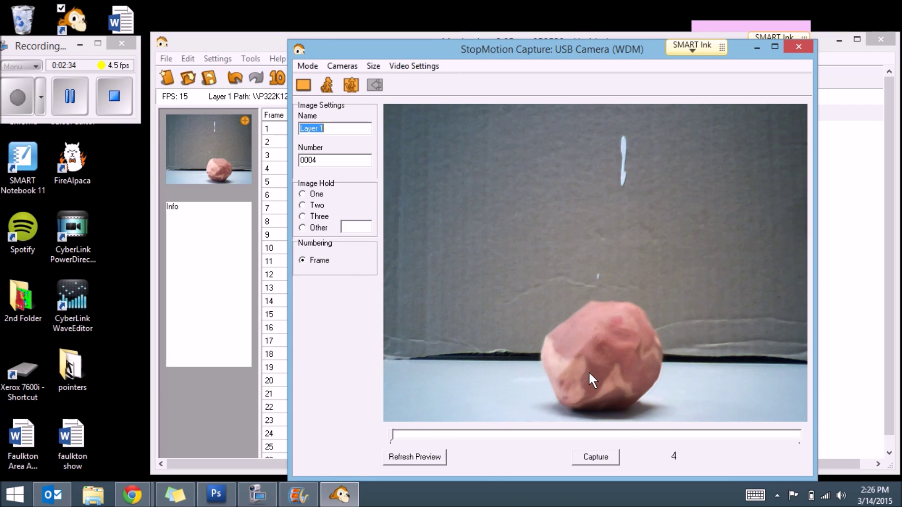
pyautogui.click(594, 456)
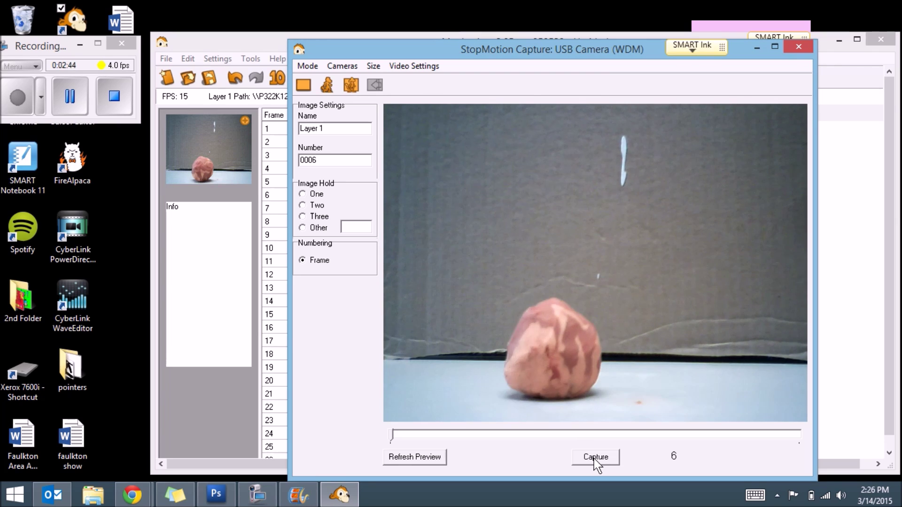
pyautogui.click(595, 458)
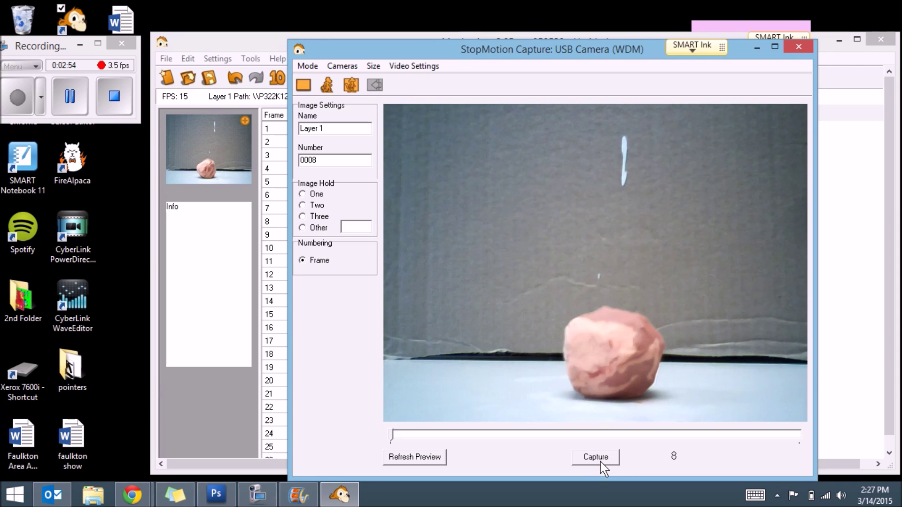
# Capture the remaining poses through frame 18, ending upright, and close the capture window
pyautogui.click(601, 462)
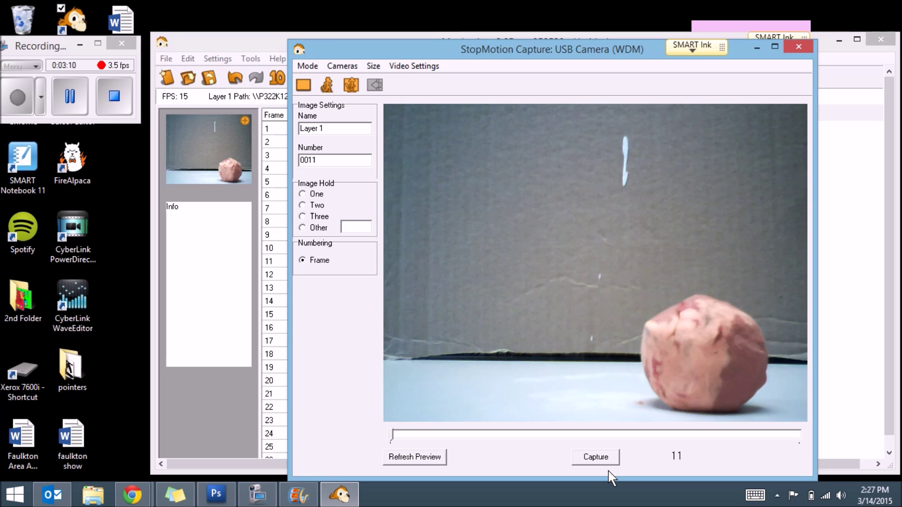
pyautogui.click(605, 462)
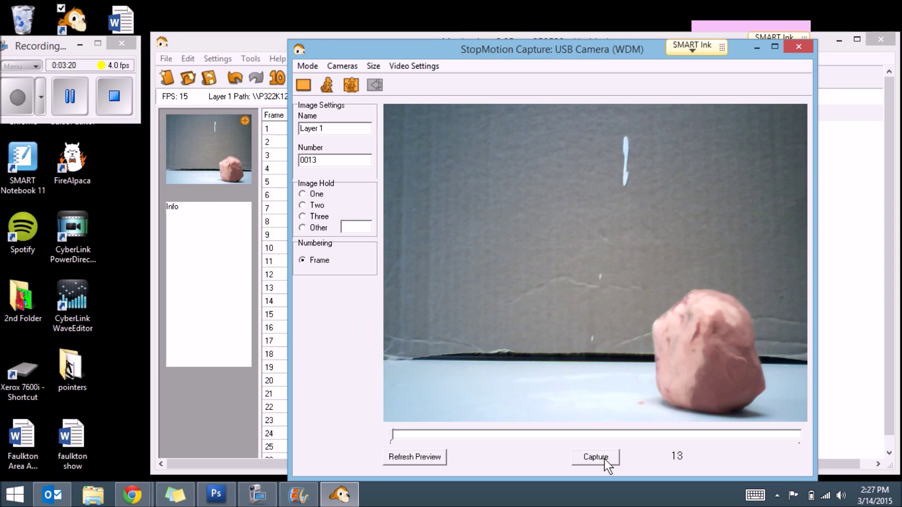
pyautogui.click(605, 461)
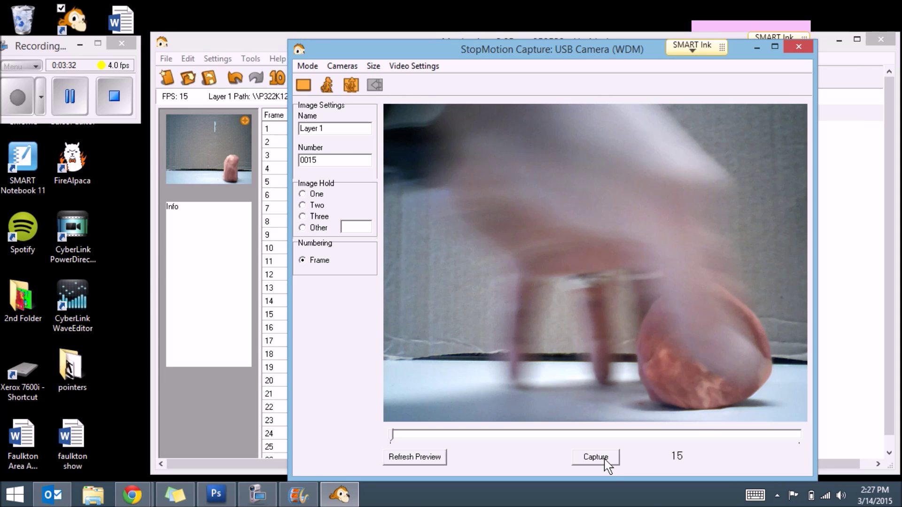
pyautogui.click(605, 460)
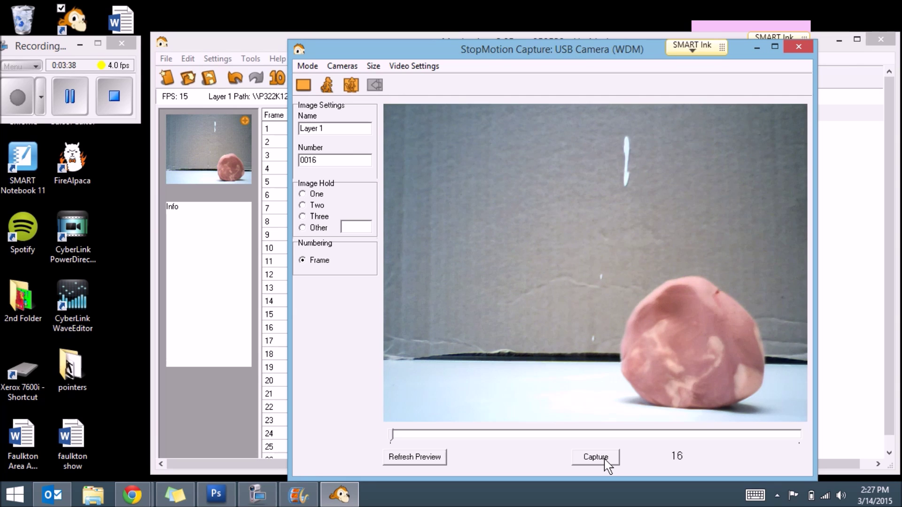
pyautogui.click(605, 461)
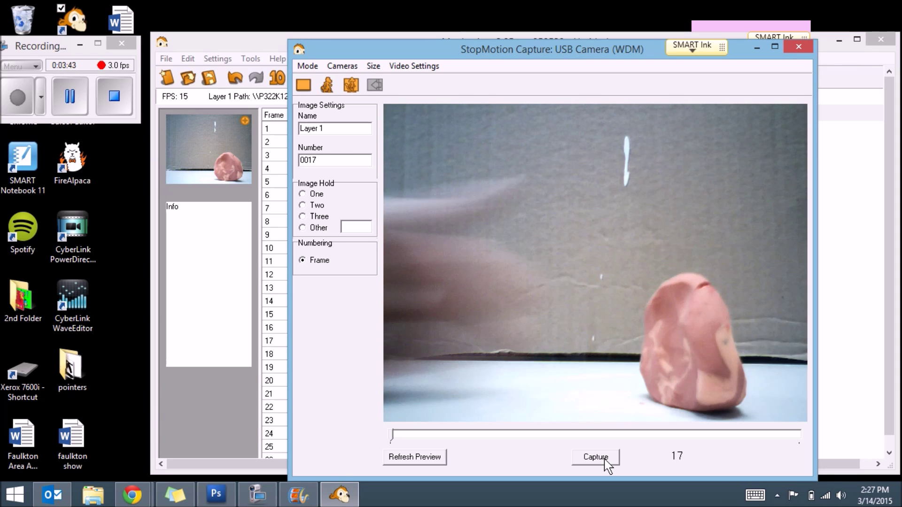
pyautogui.click(606, 460)
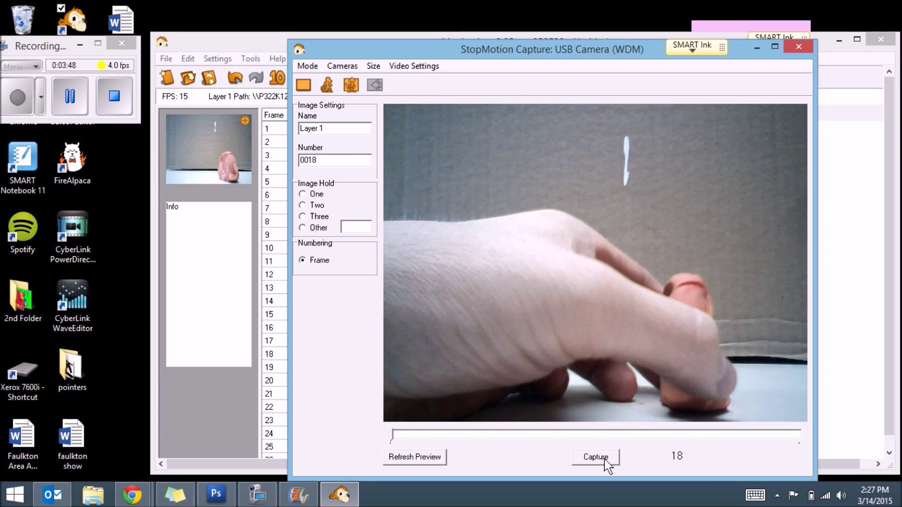
pyautogui.click(605, 461)
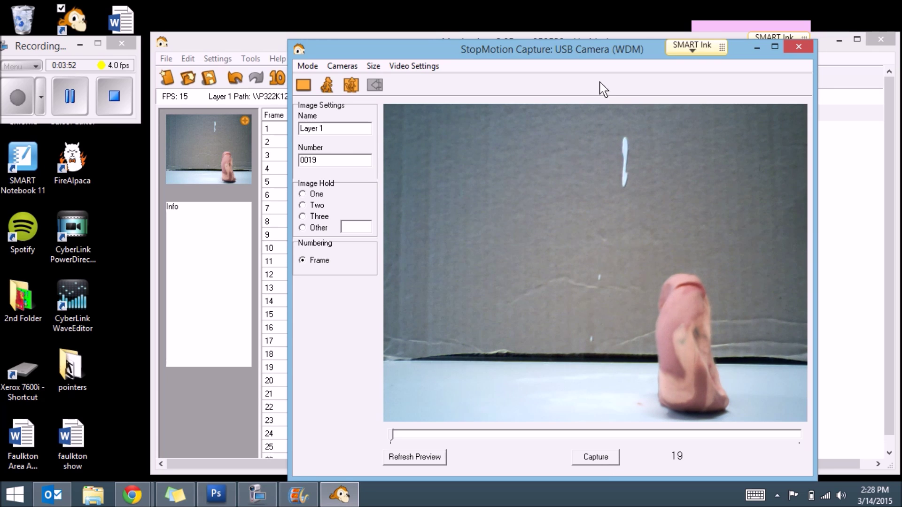
pyautogui.click(802, 46)
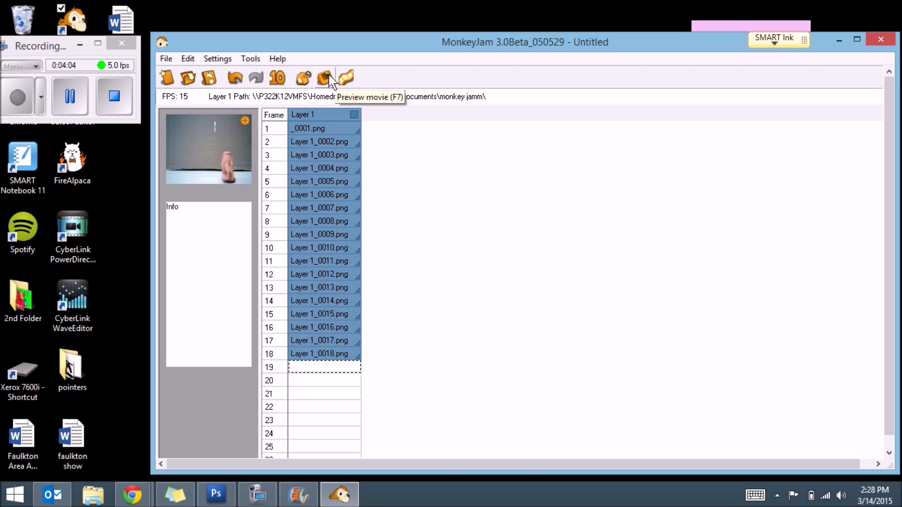
pyautogui.click(325, 78)
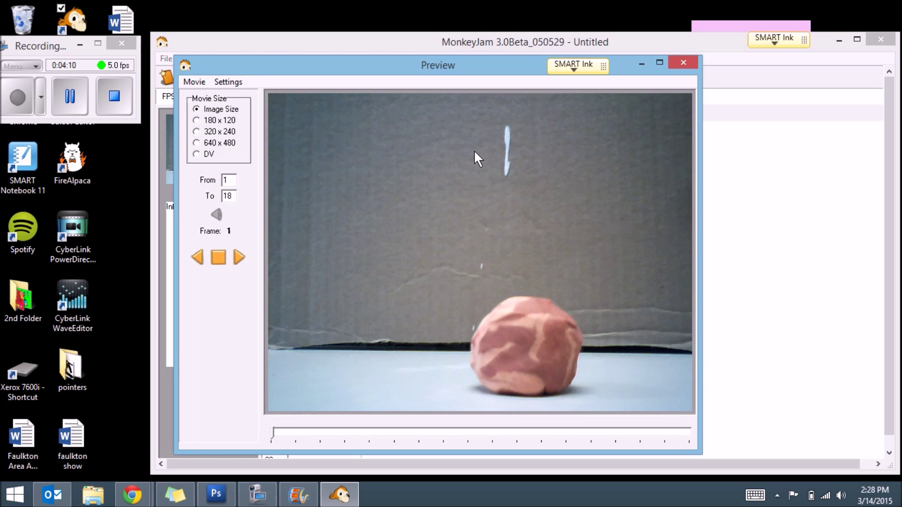
pyautogui.click(239, 257)
pyautogui.click(220, 259)
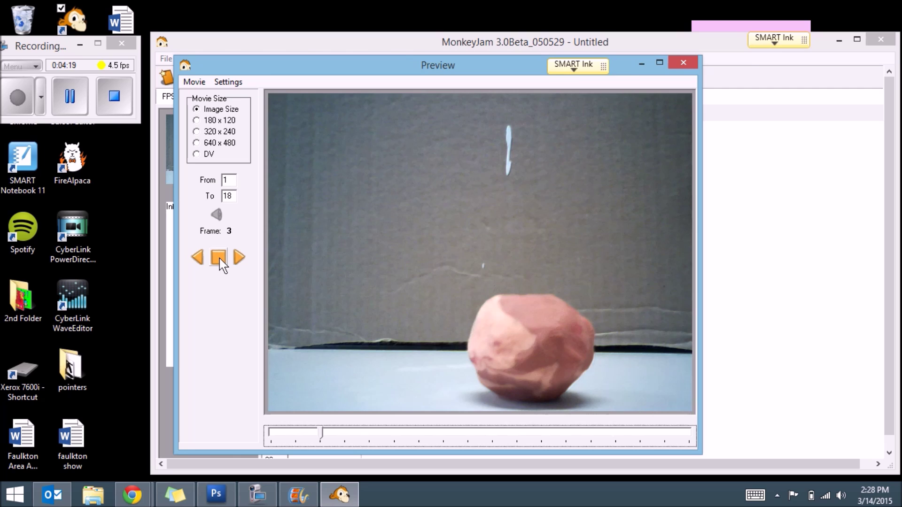
pyautogui.click(683, 64)
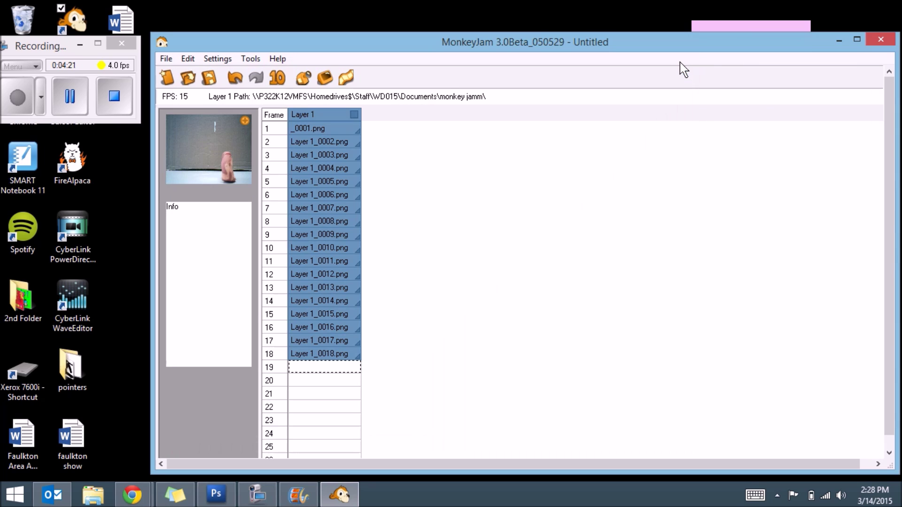
# Export the clip as AVI 'video test 1' at 640 x 480 with MJPEG Compressor
pyautogui.click(166, 59)
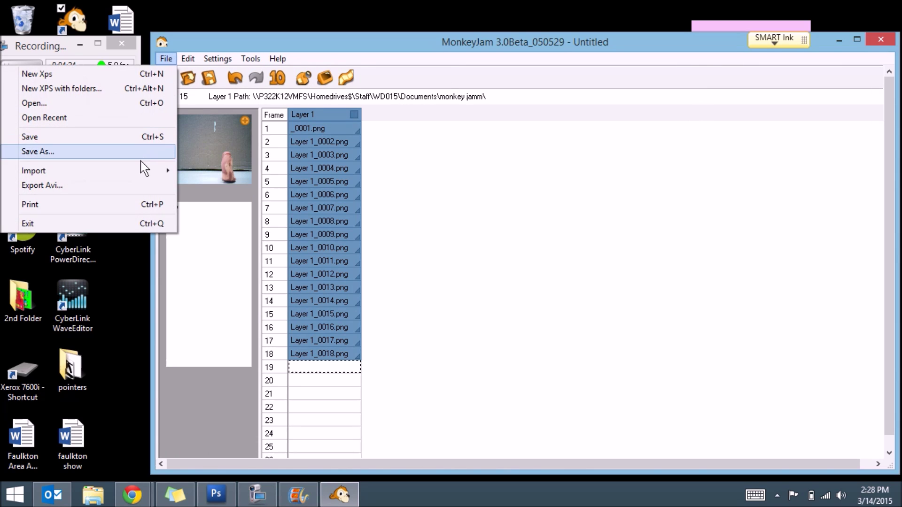
pyautogui.click(138, 187)
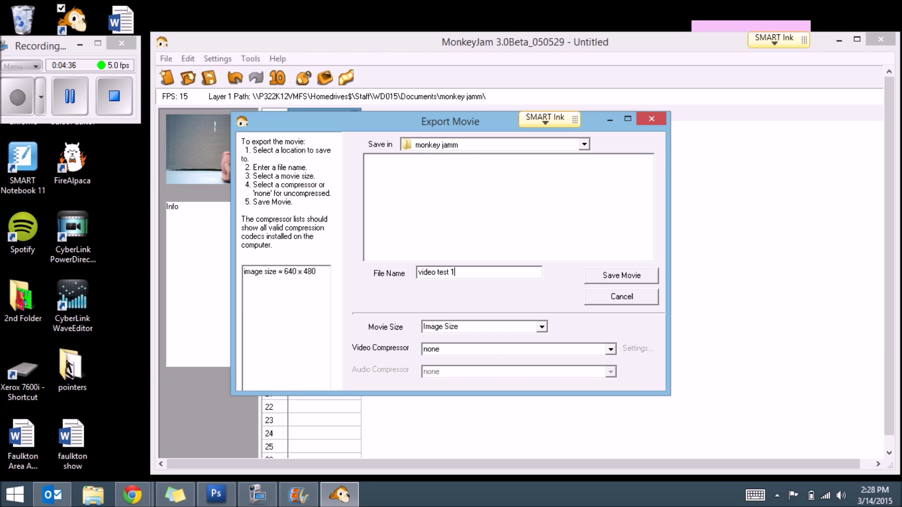
pyautogui.click(543, 327)
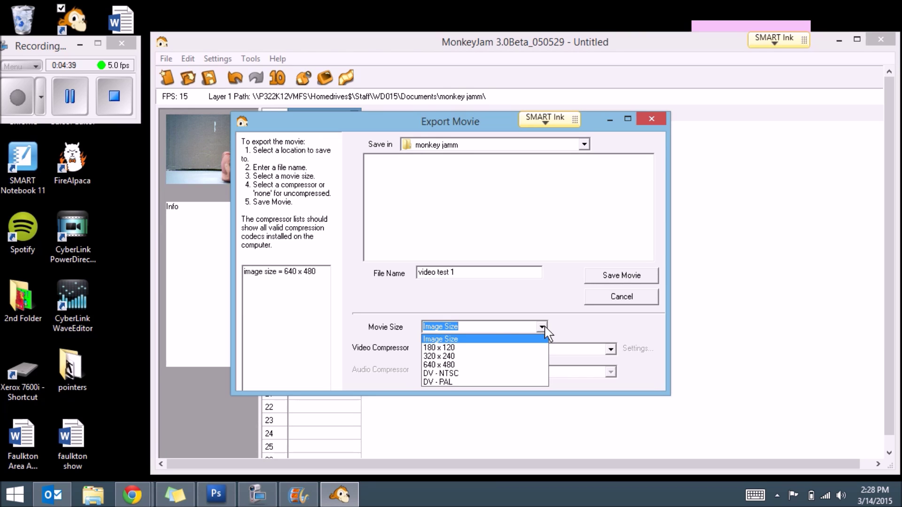
pyautogui.click(473, 364)
pyautogui.press('Tab')
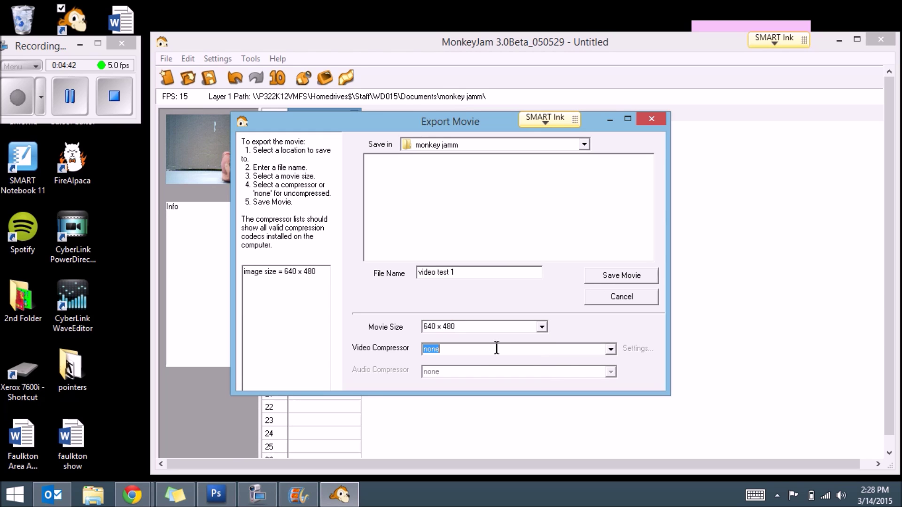
pyautogui.click(611, 349)
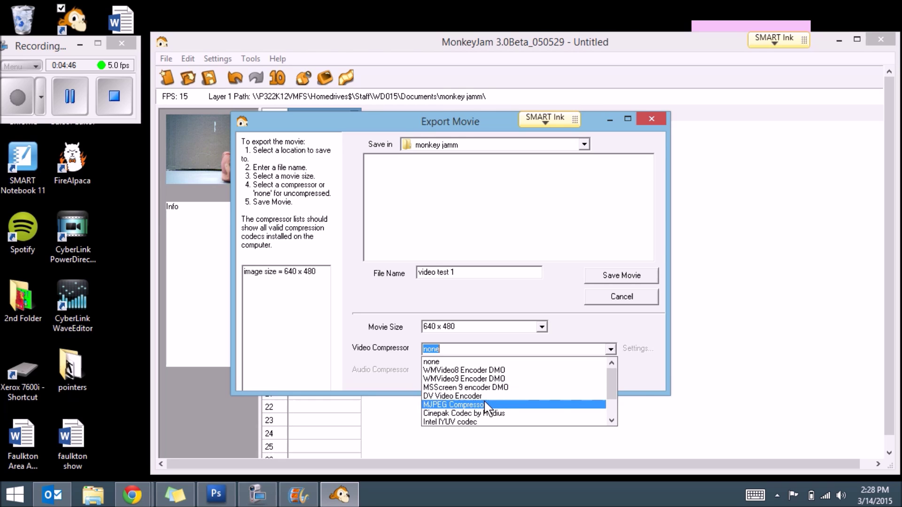
pyautogui.click(498, 405)
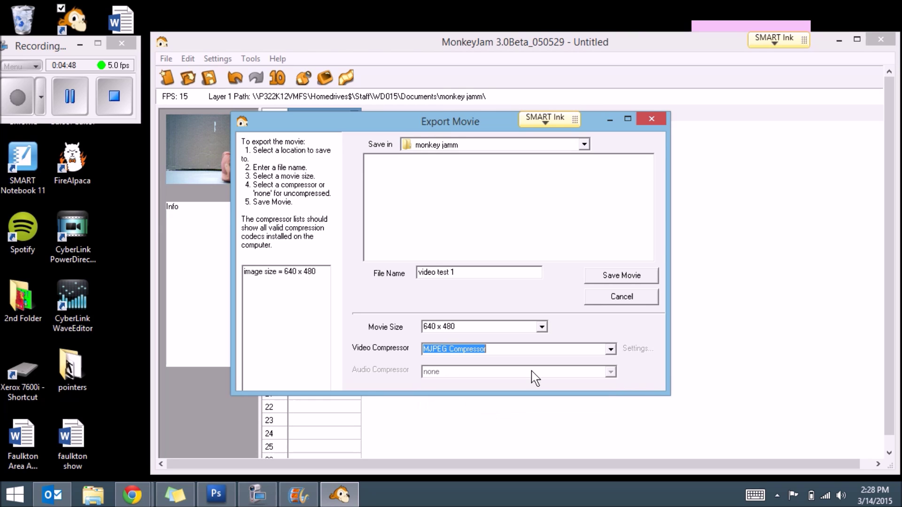
pyautogui.click(613, 277)
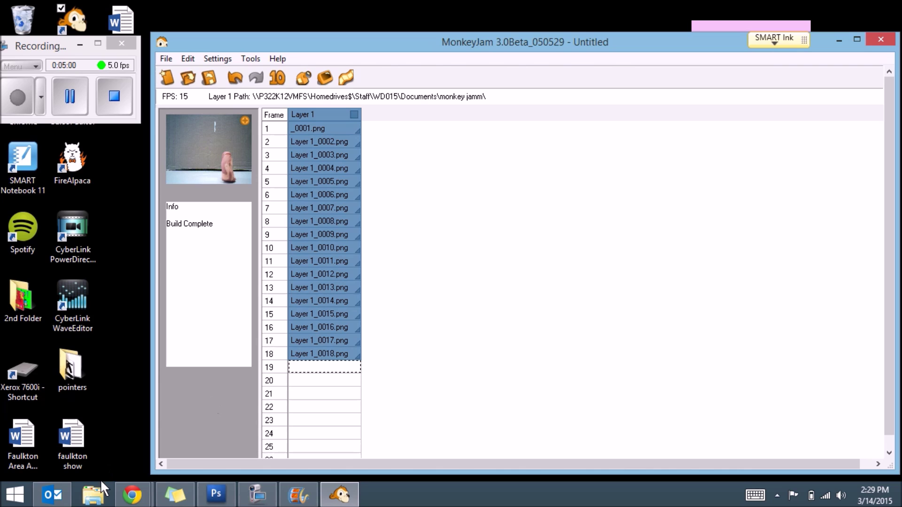
# Open File Explorer and browse to Documents > monkey jamm
pyautogui.click(99, 495)
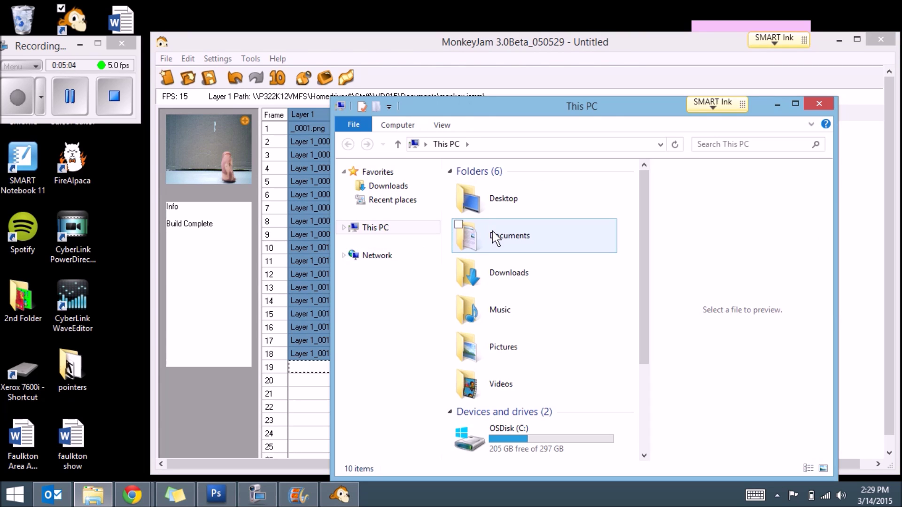
pyautogui.click(495, 237)
pyautogui.doubleClick(492, 233)
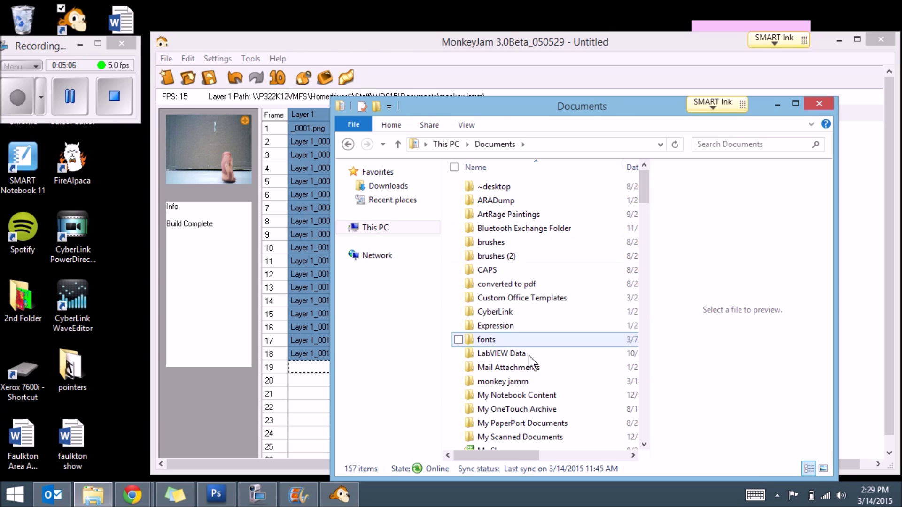
pyautogui.doubleClick(530, 387)
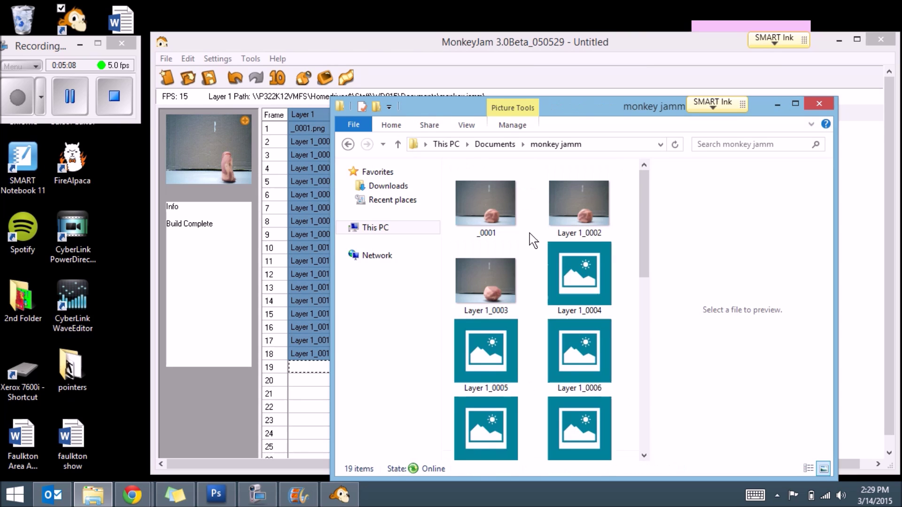
pyautogui.moveTo(647, 224); pyautogui.dragTo(648, 405)
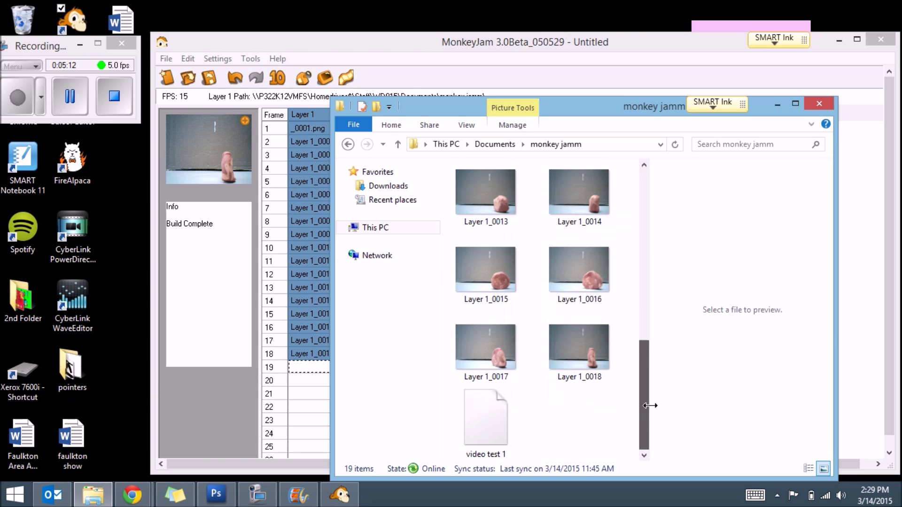
# Try opening video test 1 in Movie Maker, dismiss the unsupported-type error, and close it
pyautogui.click(499, 444)
pyautogui.rightClick(499, 444)
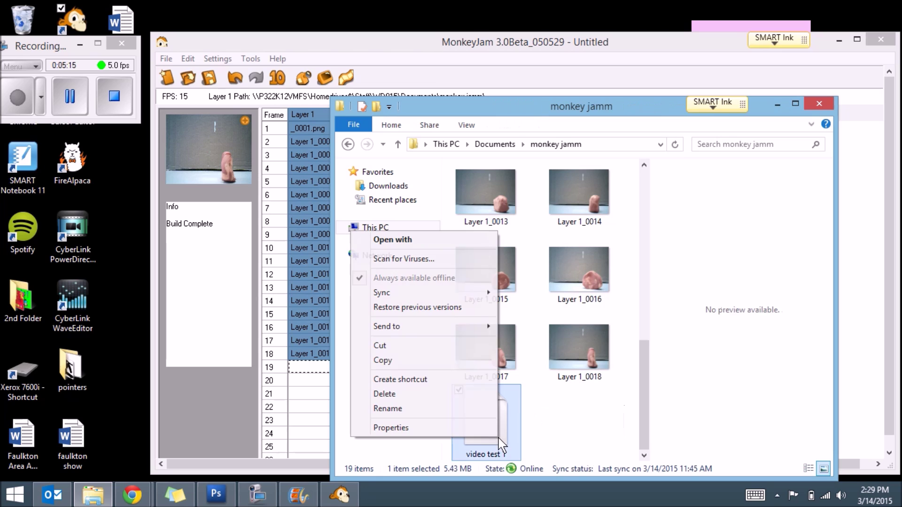
pyautogui.click(455, 249)
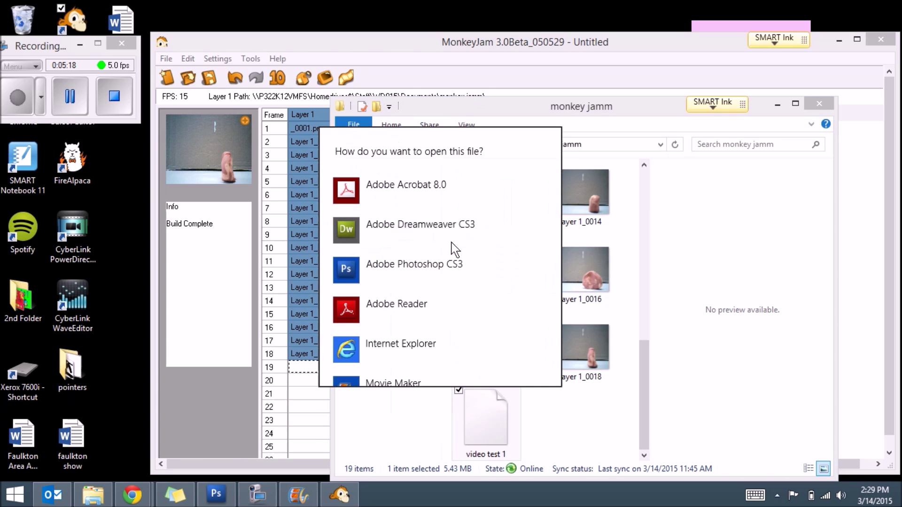
pyautogui.moveTo(561, 247); pyautogui.dragTo(560, 287)
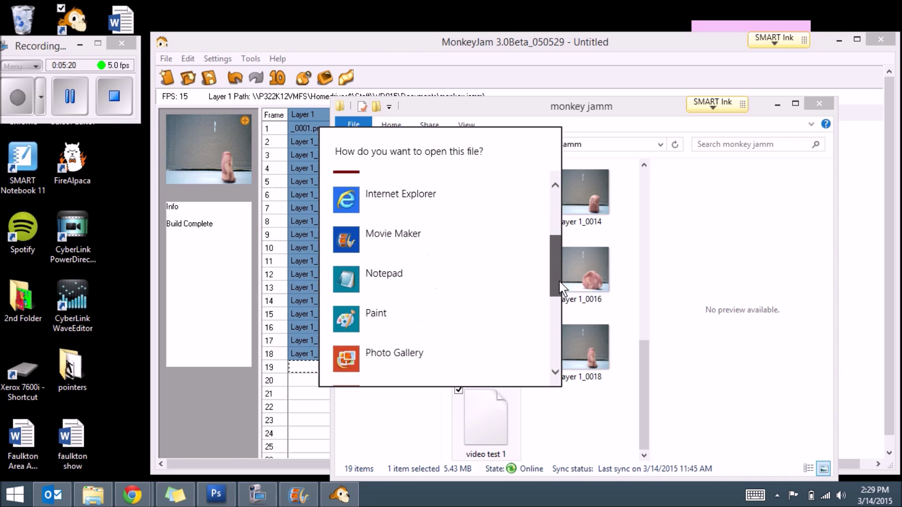
pyautogui.click(420, 246)
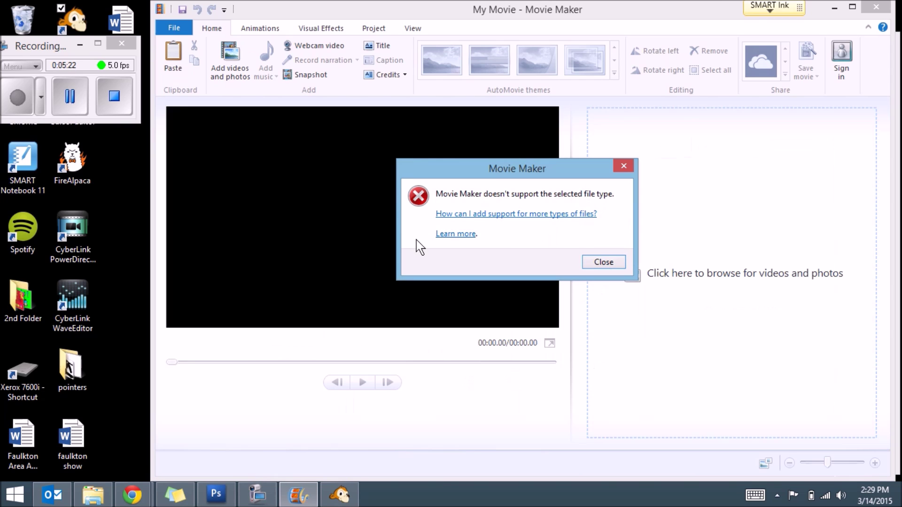
pyautogui.click(603, 263)
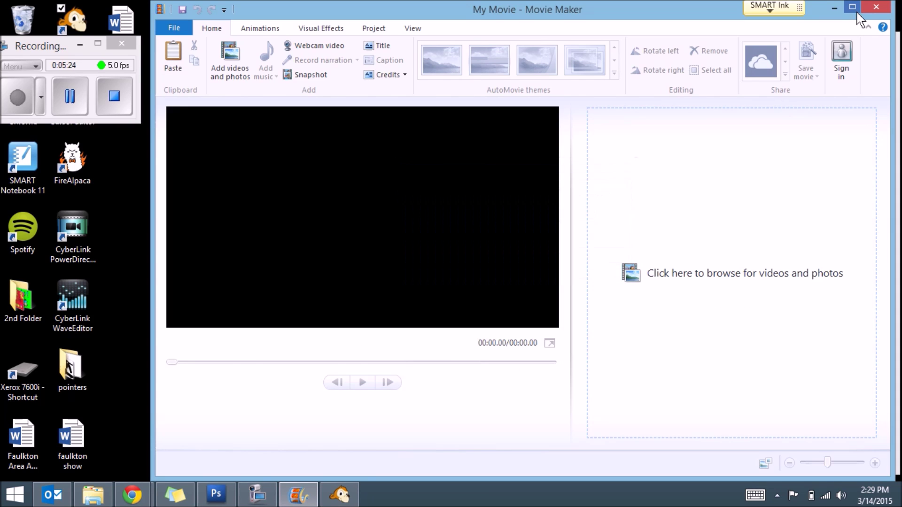
pyautogui.click(874, 6)
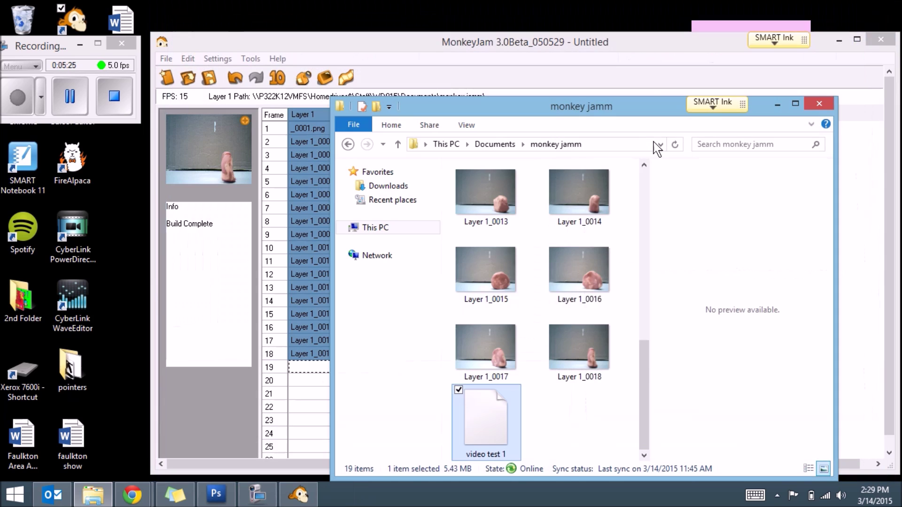
pyautogui.rightClick(506, 422)
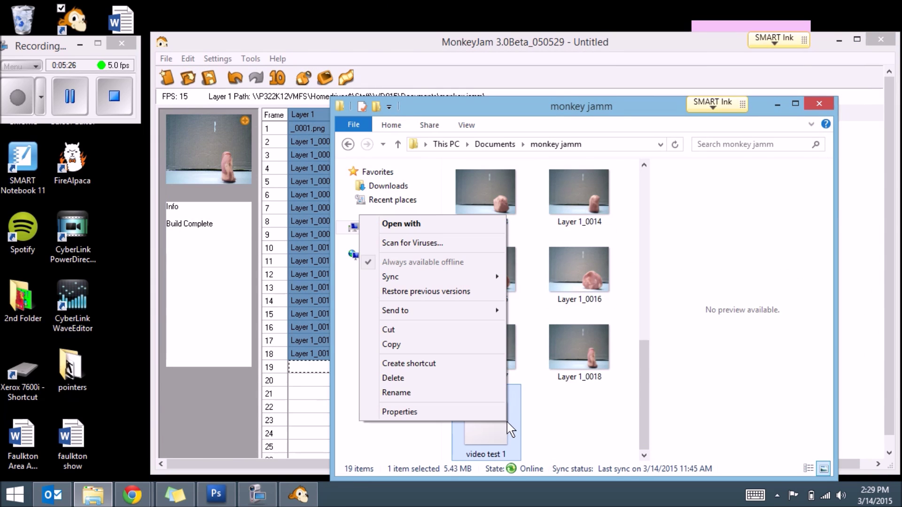
# Play video test 1 in Windows Media Player, then close it and minimize the folder
pyautogui.click(470, 226)
pyautogui.moveTo(554, 238); pyautogui.dragTo(555, 332)
pyautogui.click(454, 239)
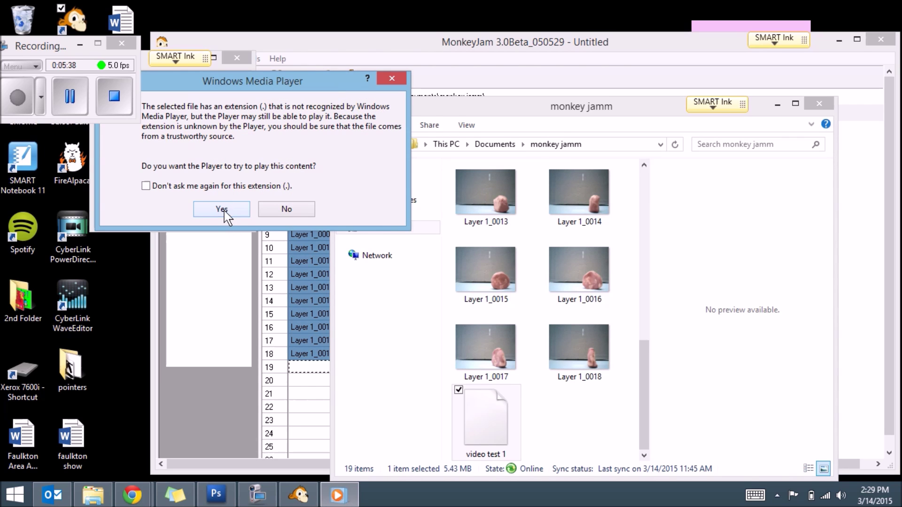
pyautogui.click(224, 211)
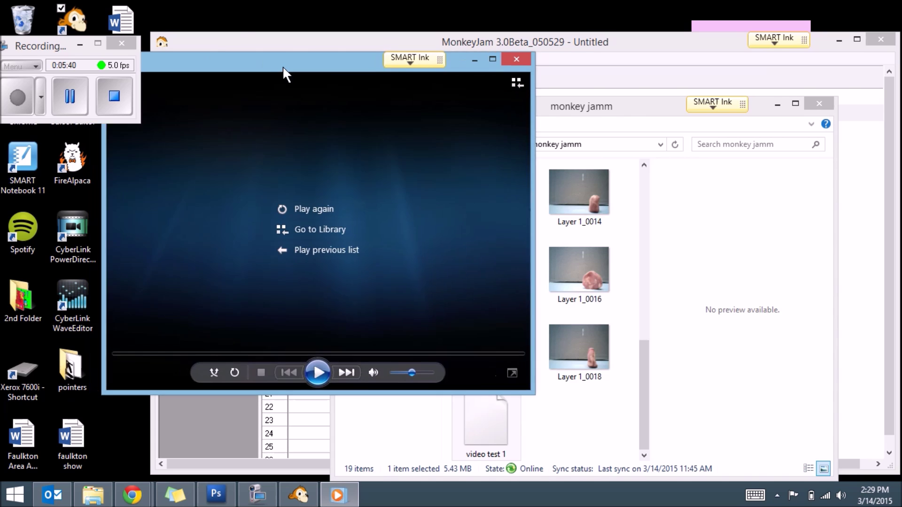
pyautogui.moveTo(282, 70); pyautogui.dragTo(452, 97)
pyautogui.click(486, 398)
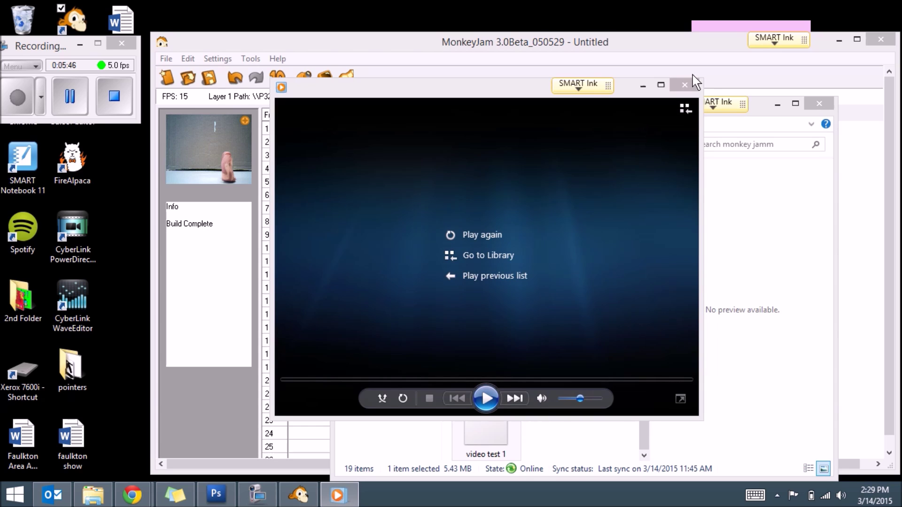
pyautogui.click(690, 84)
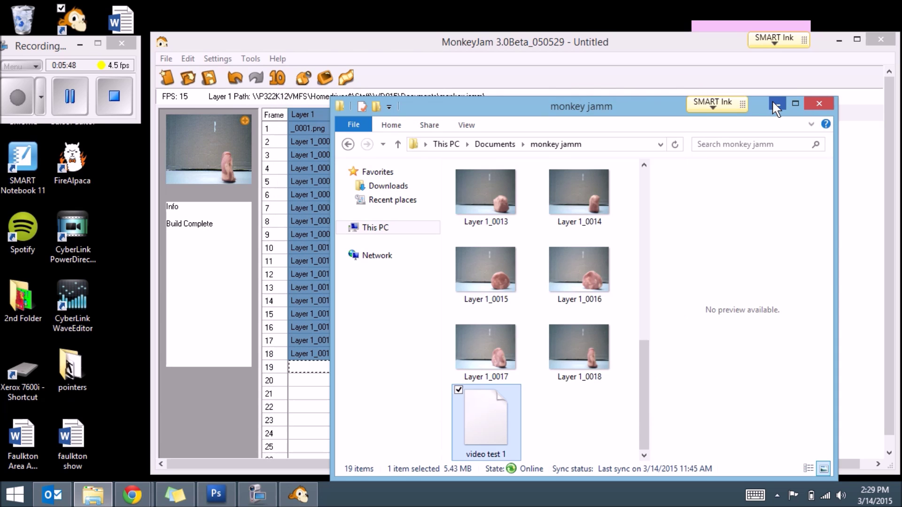
pyautogui.click(773, 101)
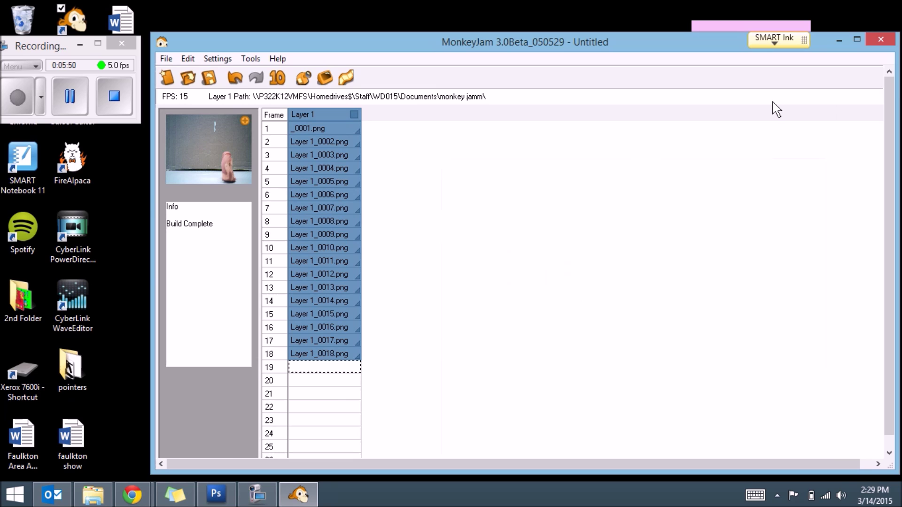